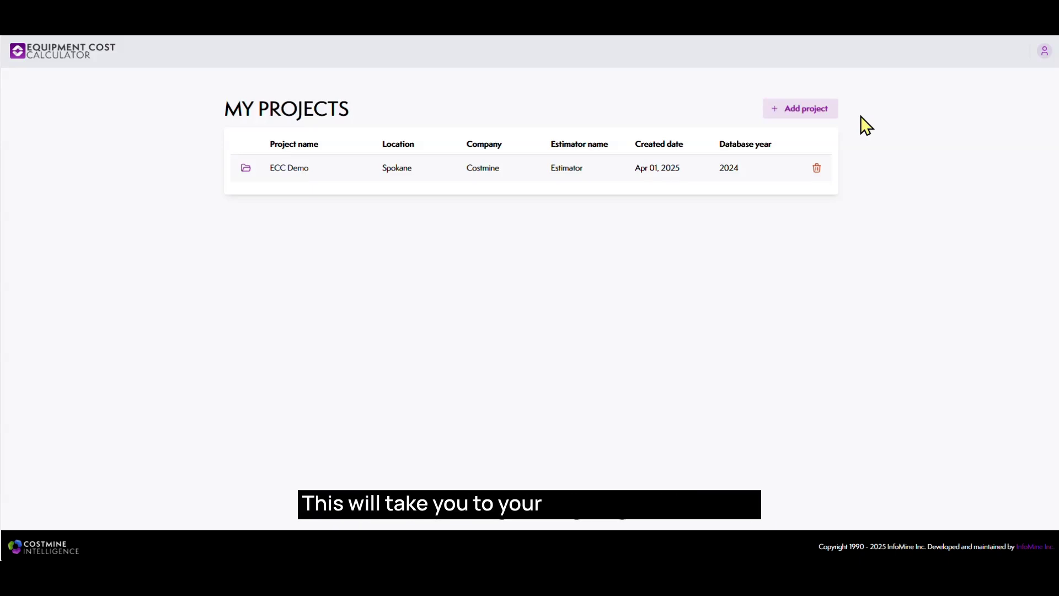
# - Abandon the new-project form and open the existing ECC Demo project instead
pyautogui.click(825, 111)
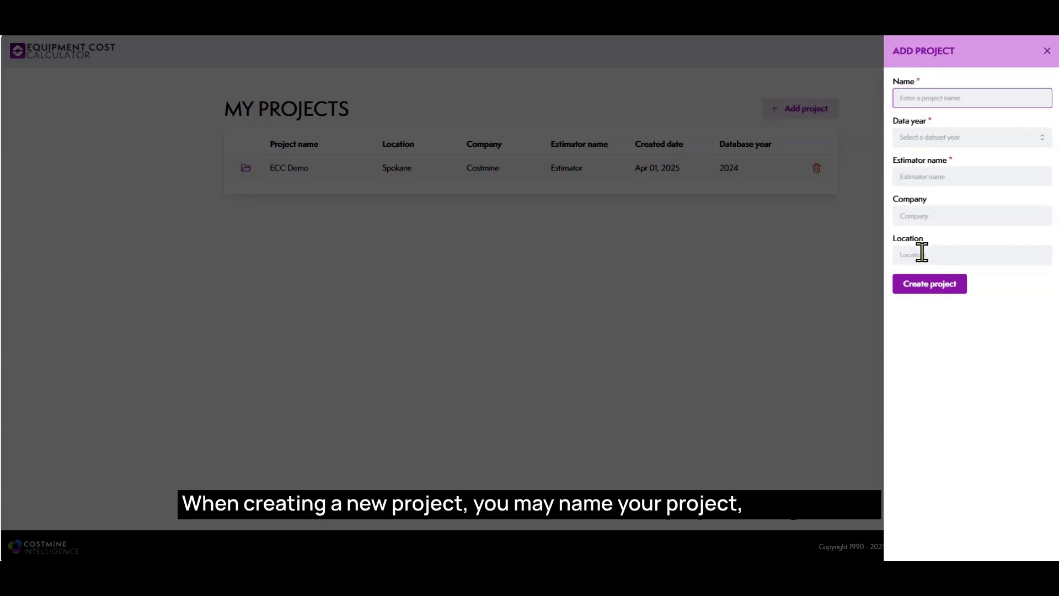
pyautogui.click(1047, 52)
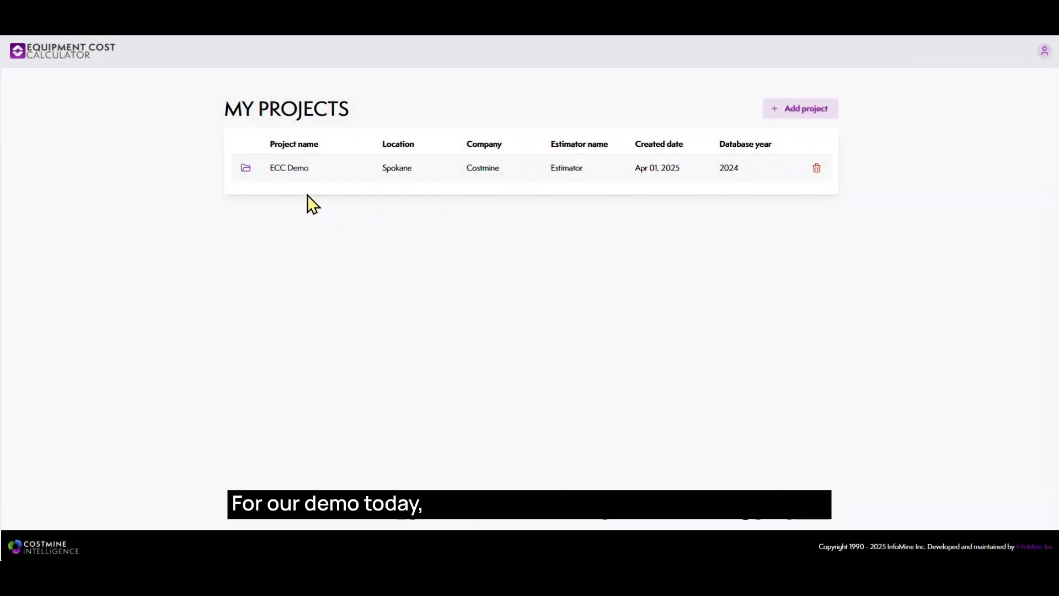
pyautogui.click(292, 170)
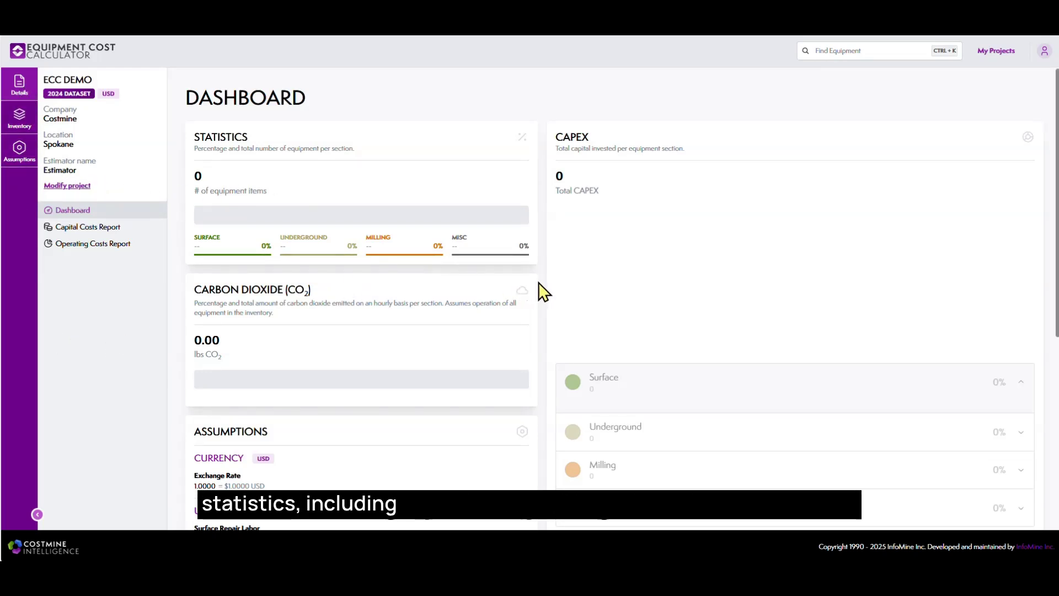
pyautogui.scroll(-2, 539, 292)
pyautogui.scroll(-1, 539, 283)
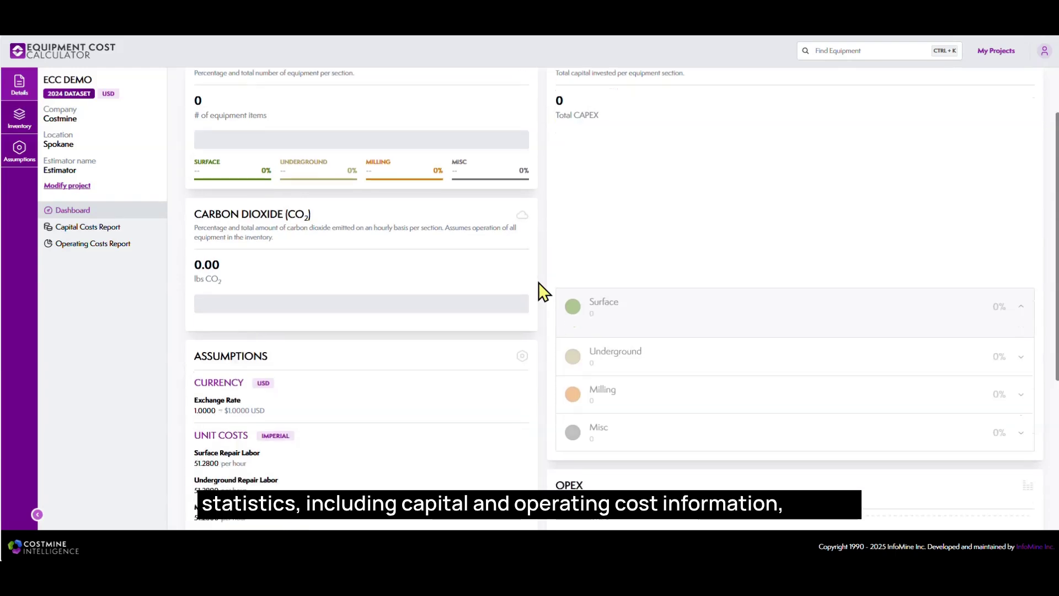
pyautogui.scroll(-1, 538, 283)
pyautogui.scroll(-1, 539, 283)
pyautogui.scroll(-2, 538, 282)
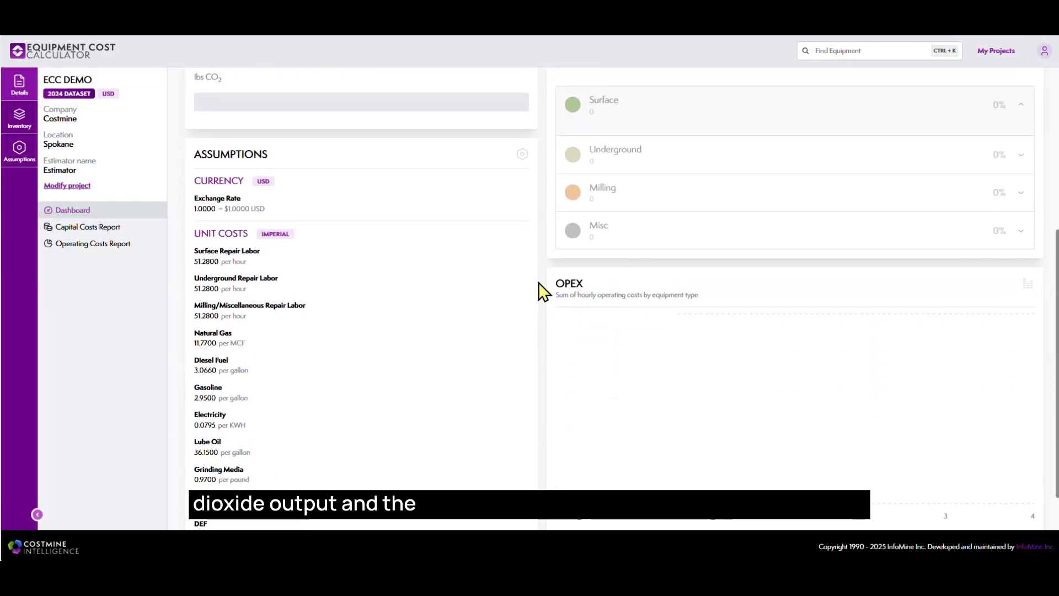
pyautogui.scroll(-2, 538, 292)
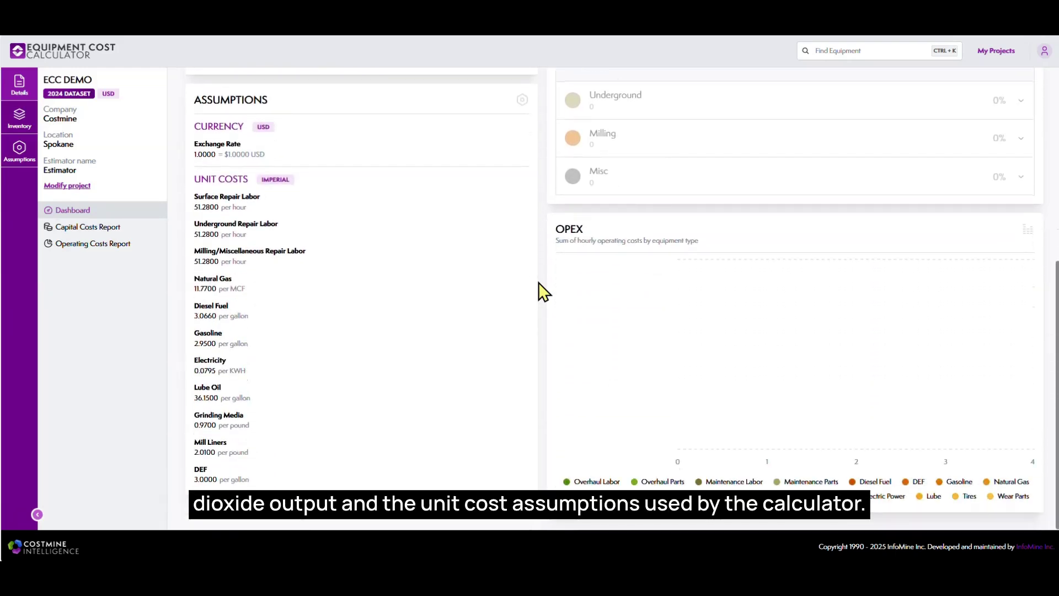
pyautogui.scroll(1, 539, 292)
pyautogui.scroll(1, 539, 292)
pyautogui.scroll(2, 539, 291)
pyautogui.scroll(2, 539, 291)
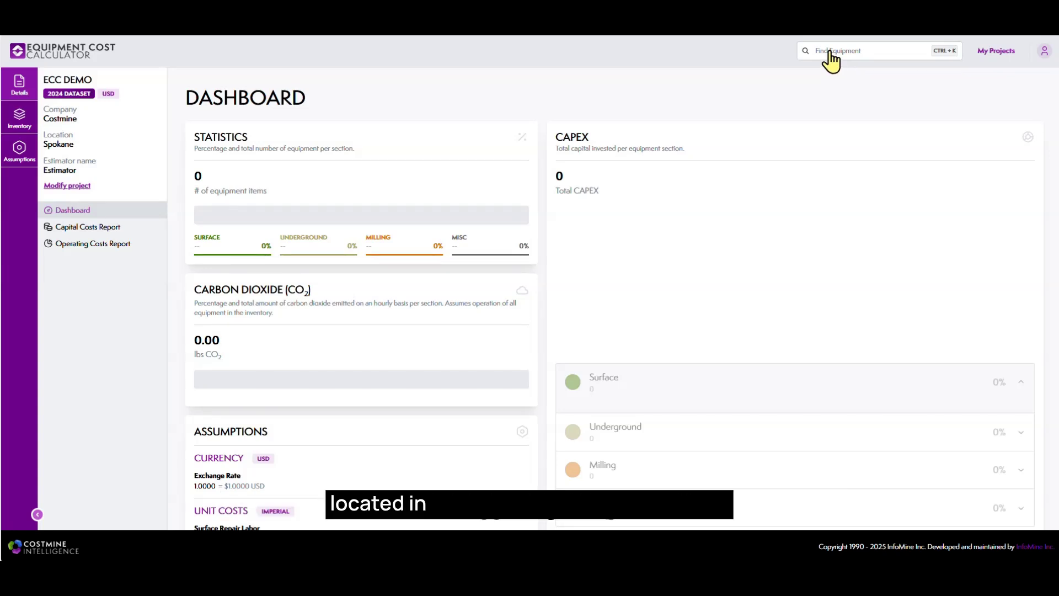
# - Save one 1.4 cu yd Loaders, Wheel unit to ECC Demo, then reopen equipment search
pyautogui.click(829, 52)
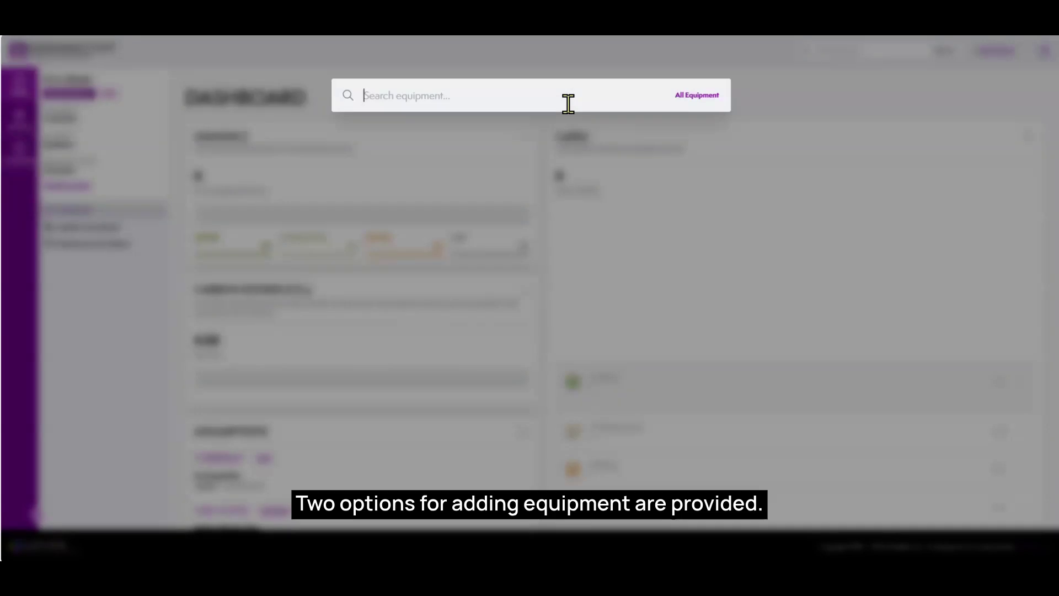
pyautogui.write('loaders')
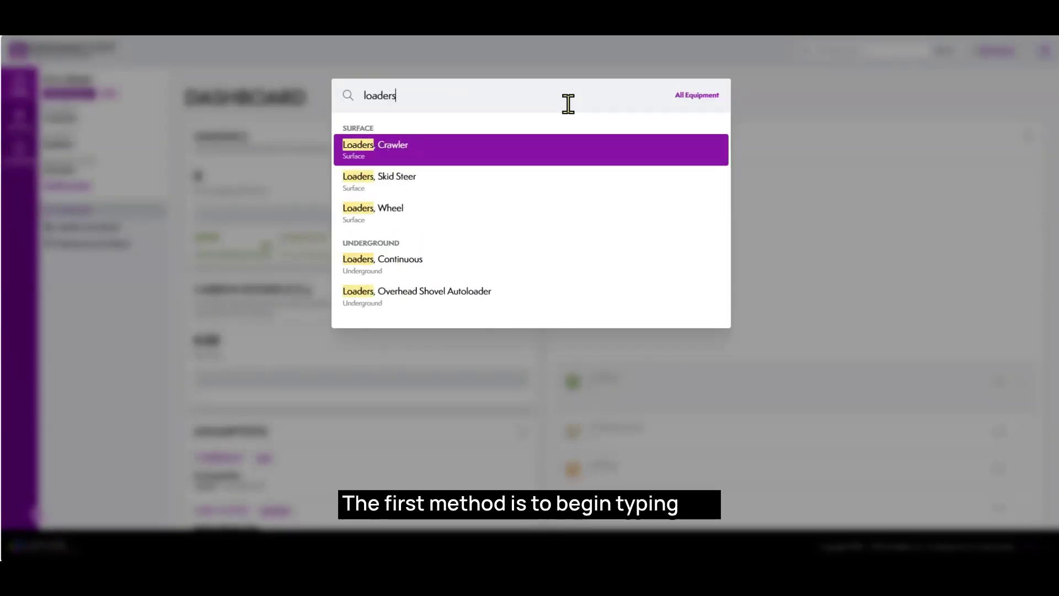
pyautogui.click(416, 211)
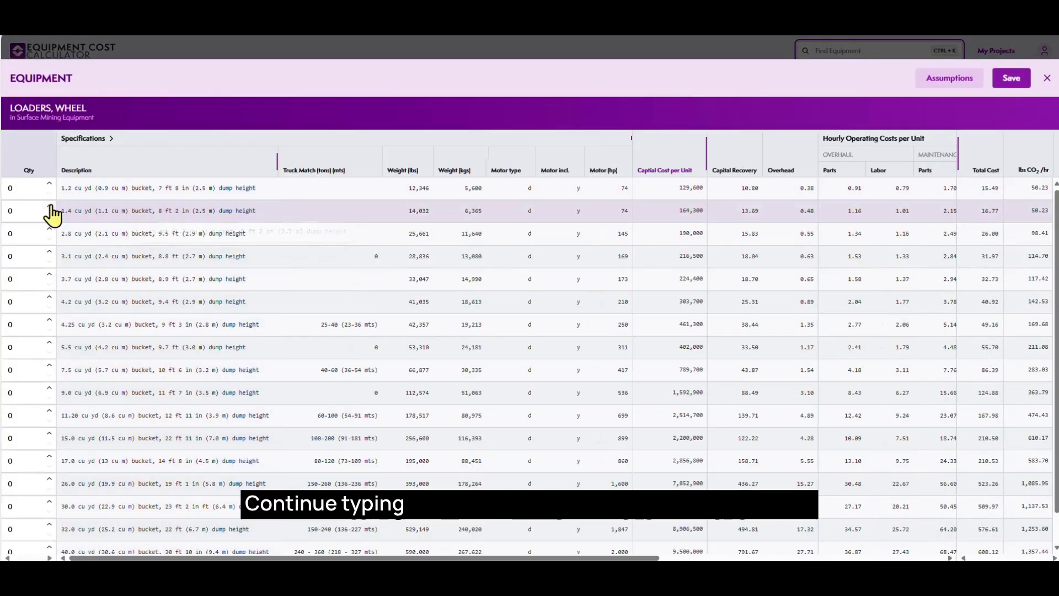
pyautogui.click(49, 207)
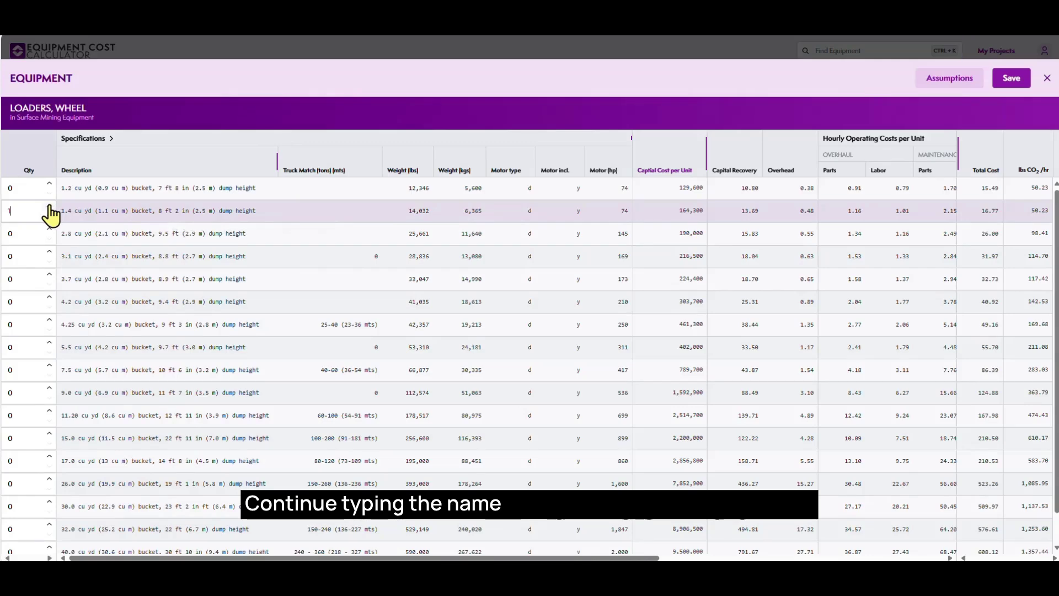
pyautogui.click(998, 81)
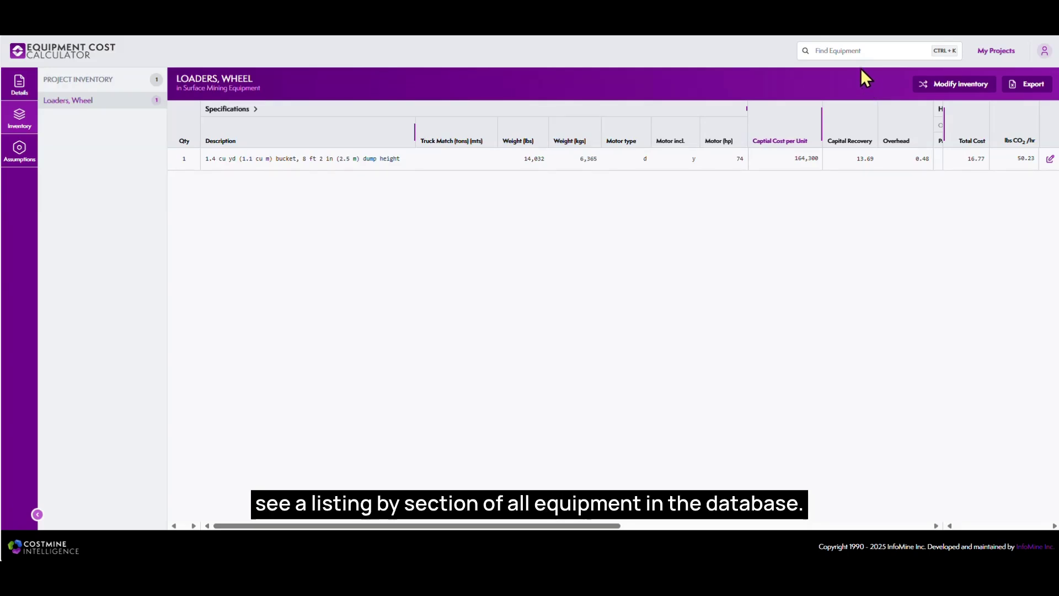
pyautogui.click(848, 54)
# - Open High Pressure Grinding Rolls from the Milling list and toggle its specification columns
pyautogui.click(704, 100)
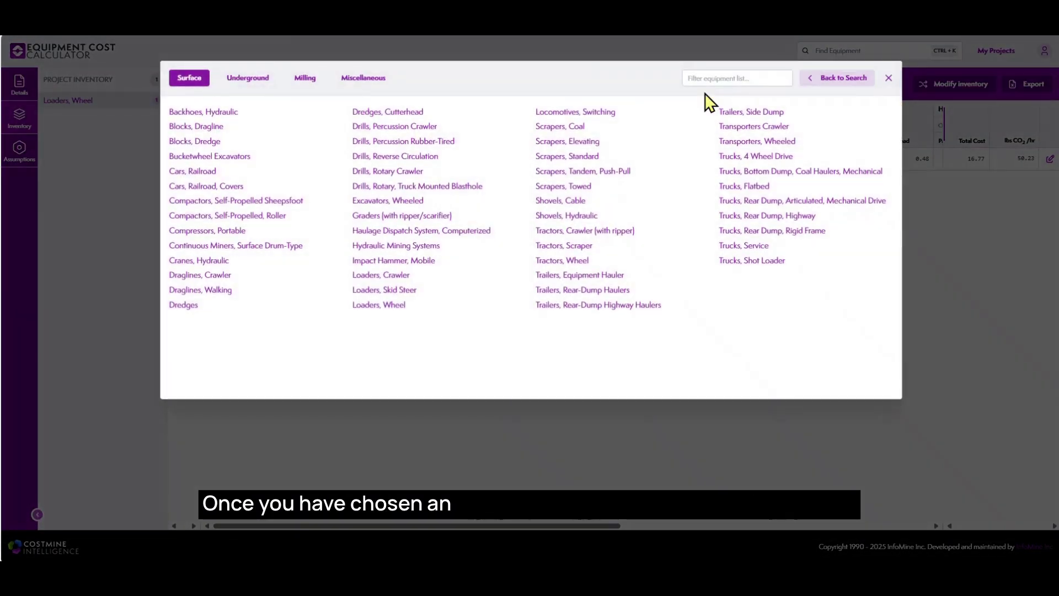
pyautogui.click(304, 83)
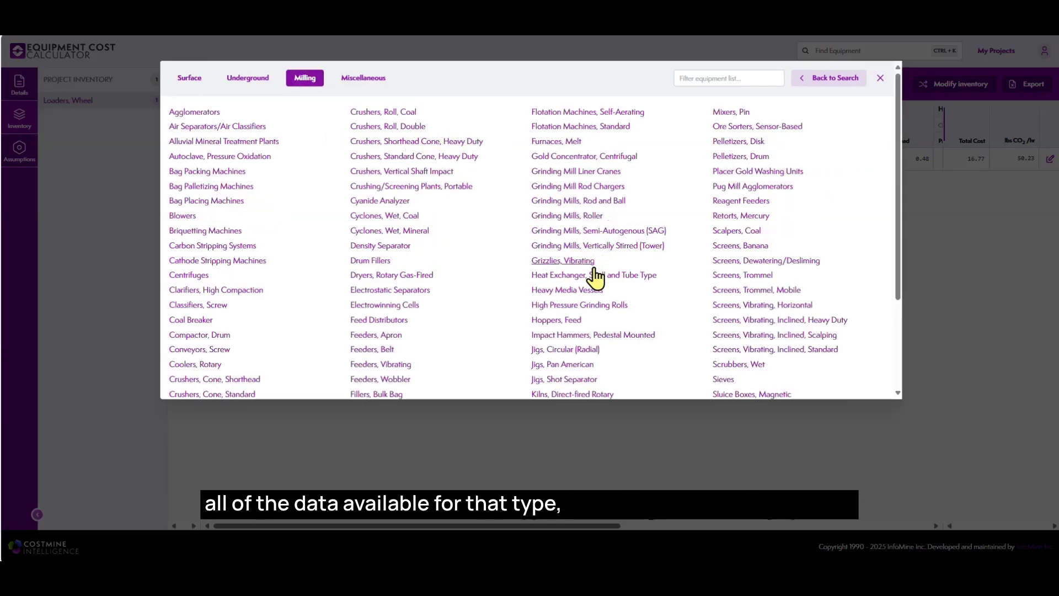
pyautogui.click(581, 305)
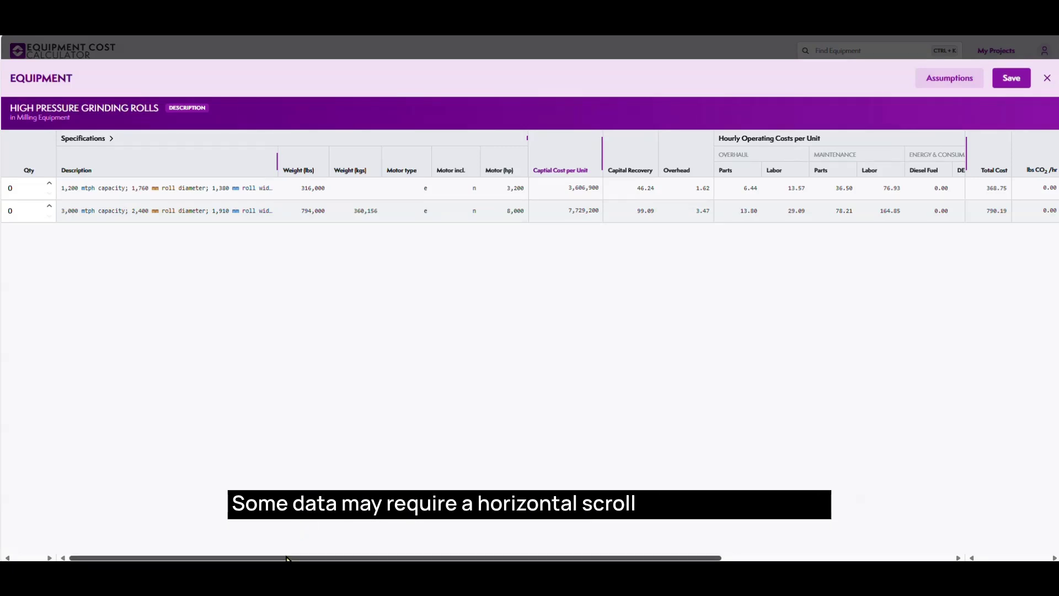
pyautogui.moveTo(286, 559)
pyautogui.mouseDown()
pyautogui.moveTo(517, 521)
pyautogui.moveTo(339, 546)
pyautogui.mouseUp()
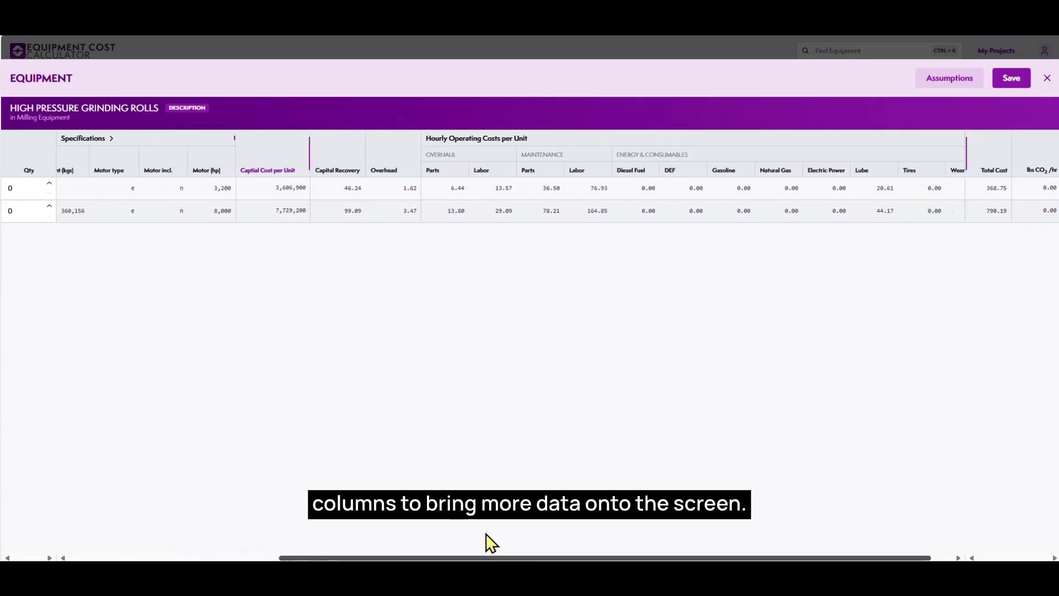
pyautogui.moveTo(259, 558); pyautogui.dragTo(221, 559)
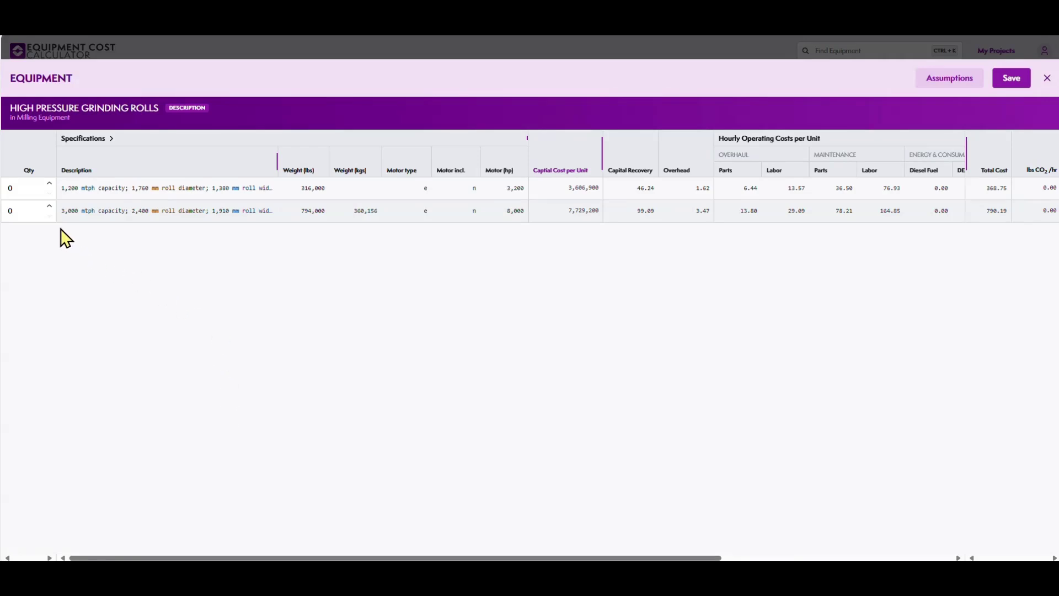
pyautogui.click(109, 139)
pyautogui.click(109, 139)
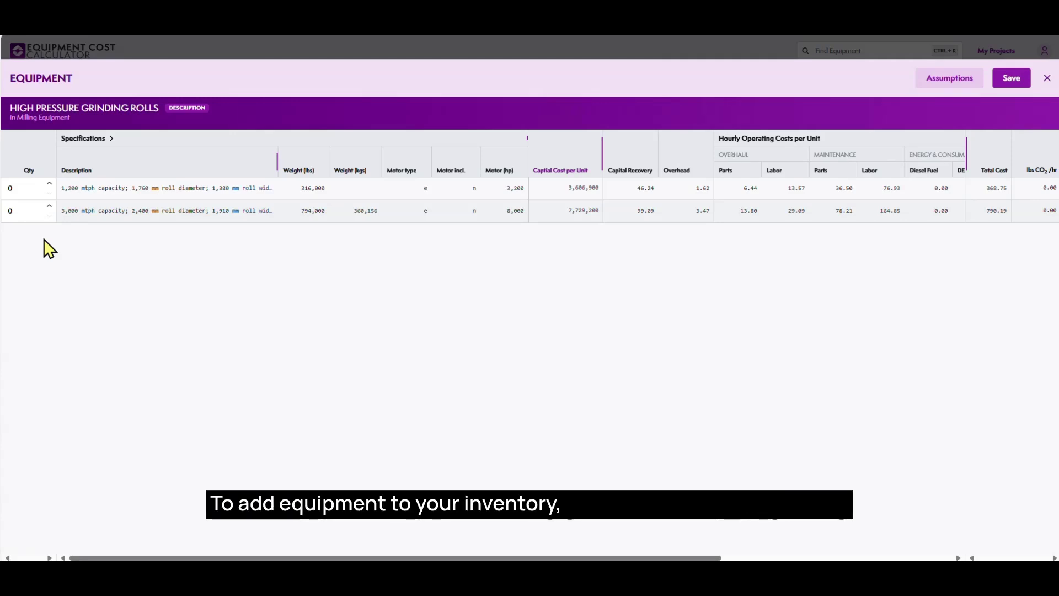
# - Save one 3,000 mtph grinding rolls unit, then view the Loaders, Wheel inventory entry
pyautogui.click(48, 205)
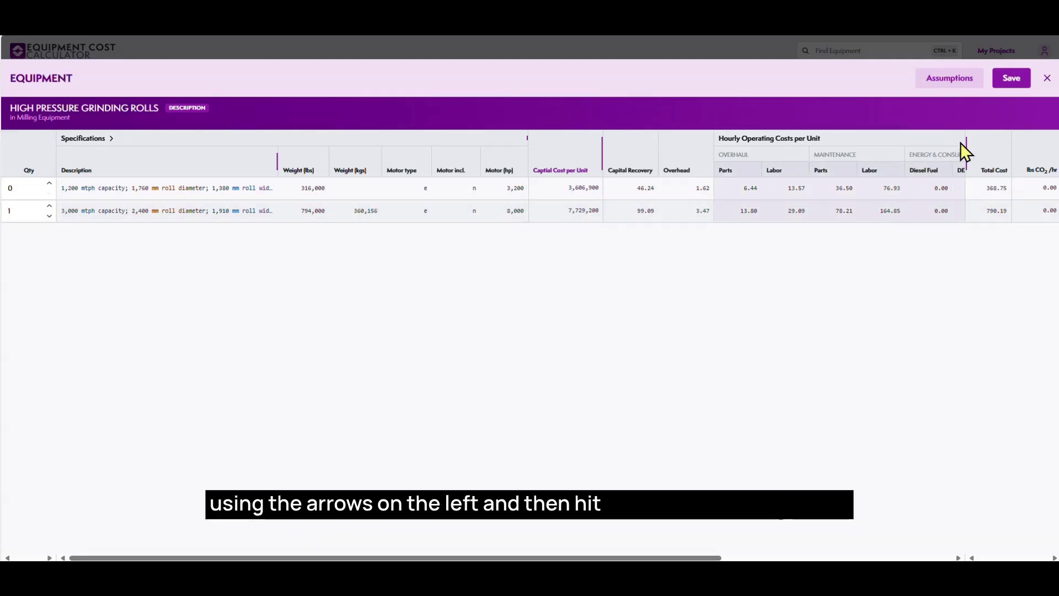
pyautogui.click(998, 84)
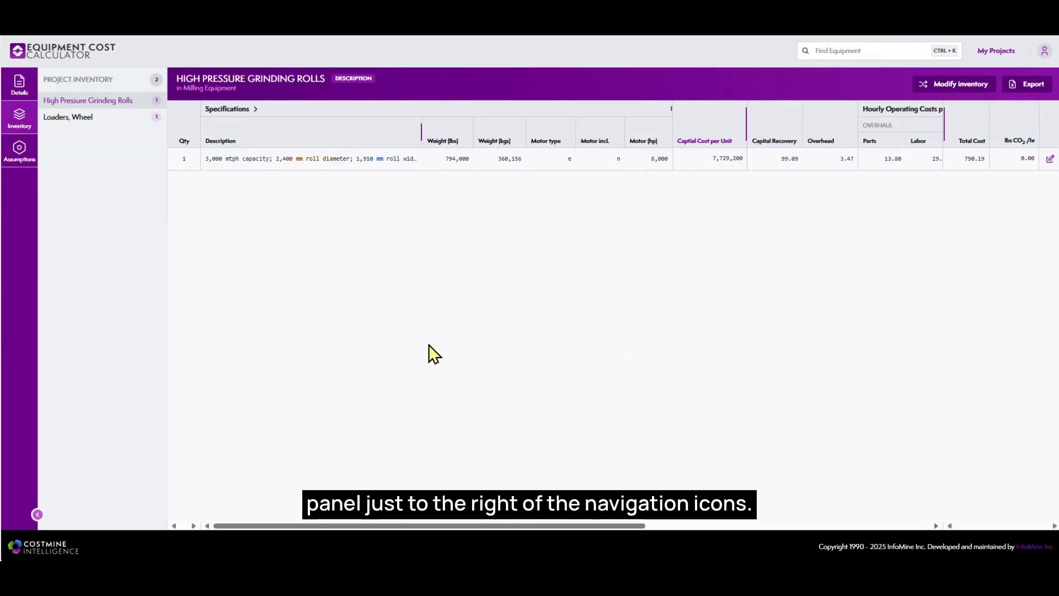
pyautogui.click(80, 123)
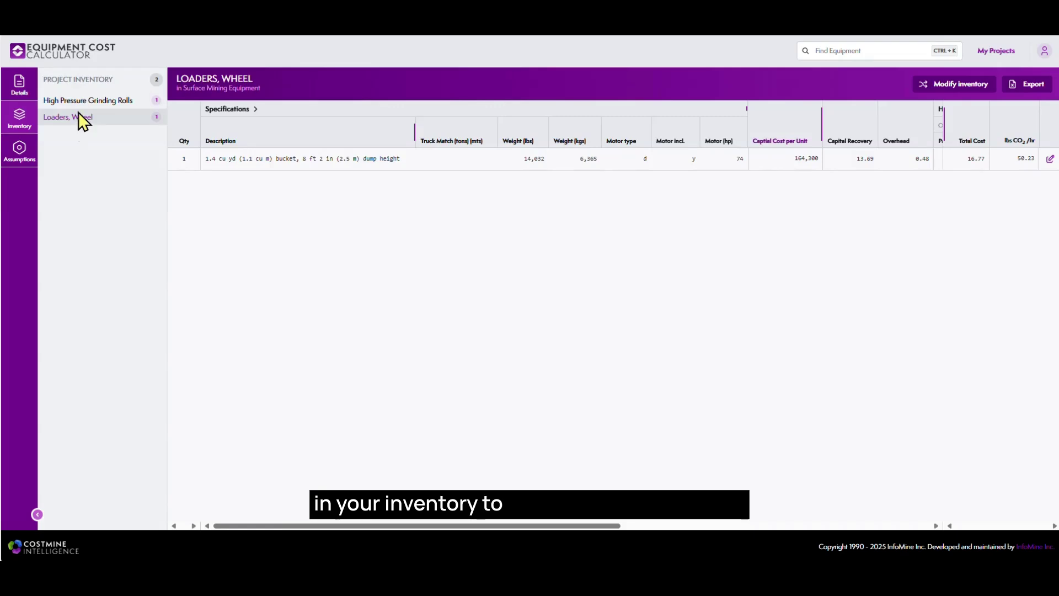
pyautogui.click(76, 100)
pyautogui.click(74, 122)
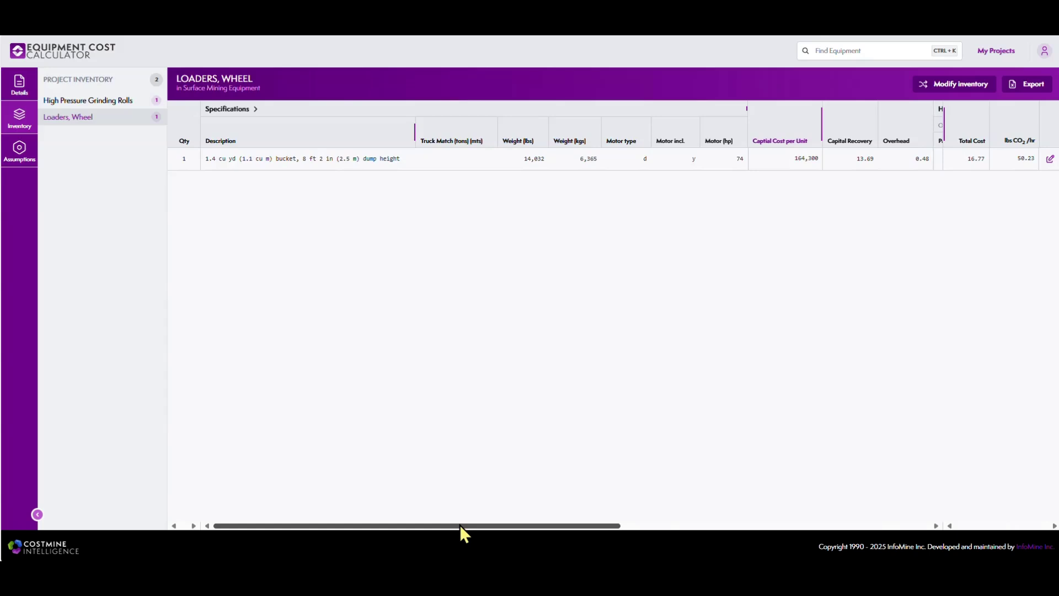
pyautogui.moveTo(459, 525); pyautogui.dragTo(691, 456)
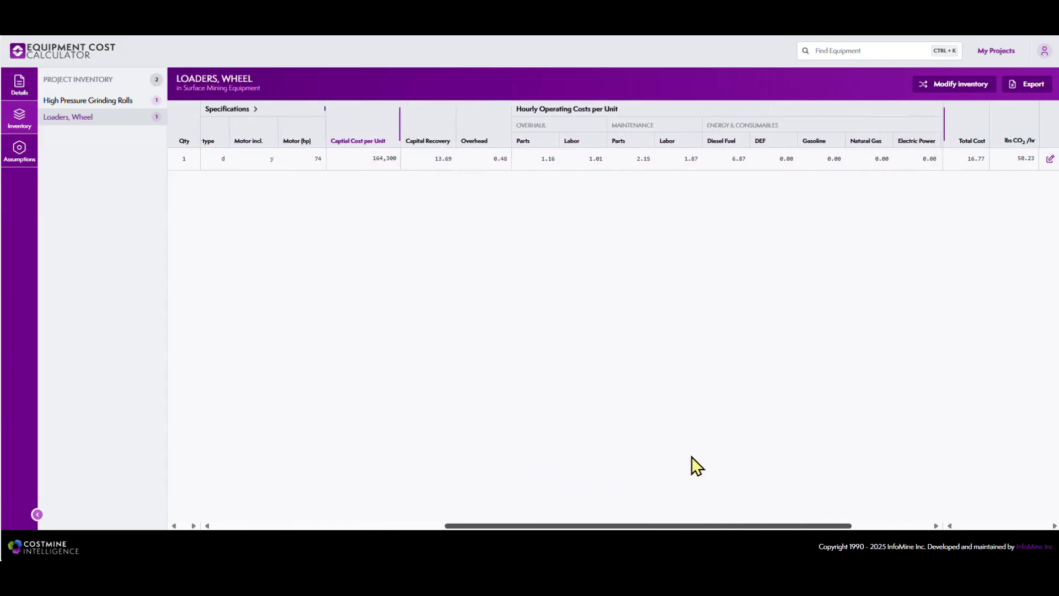
# - Add a 7.5 cu yd wheel loader alongside the 1.4 cu yd one and save
pyautogui.click(932, 86)
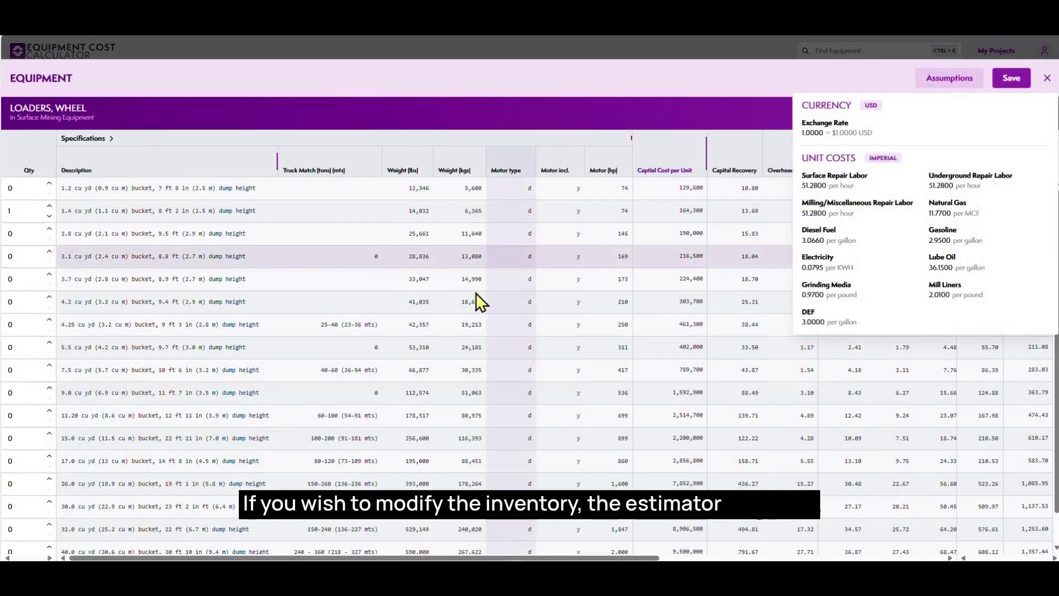
pyautogui.click(49, 366)
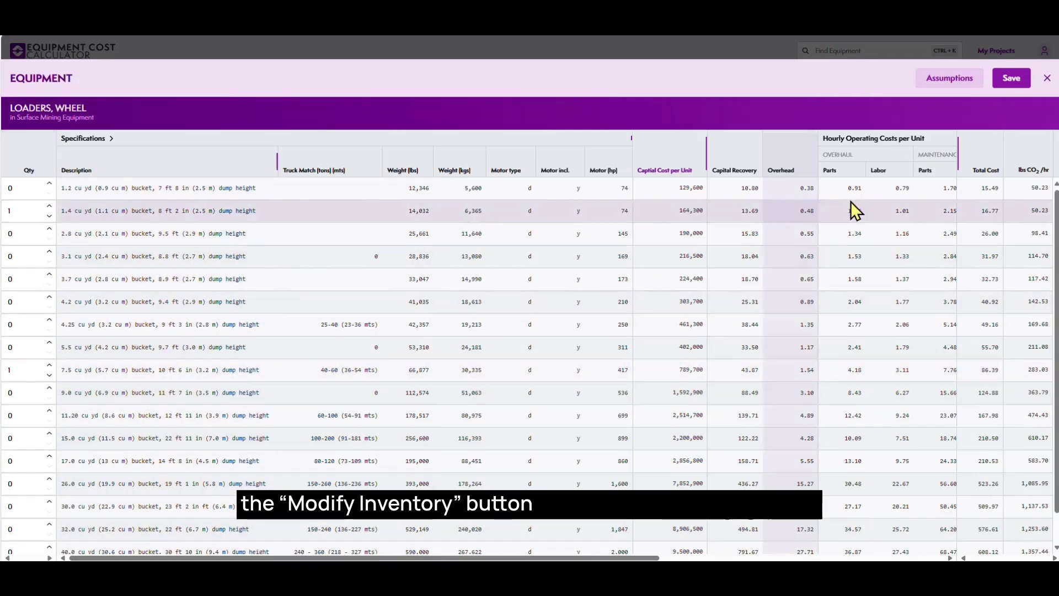
pyautogui.click(1012, 79)
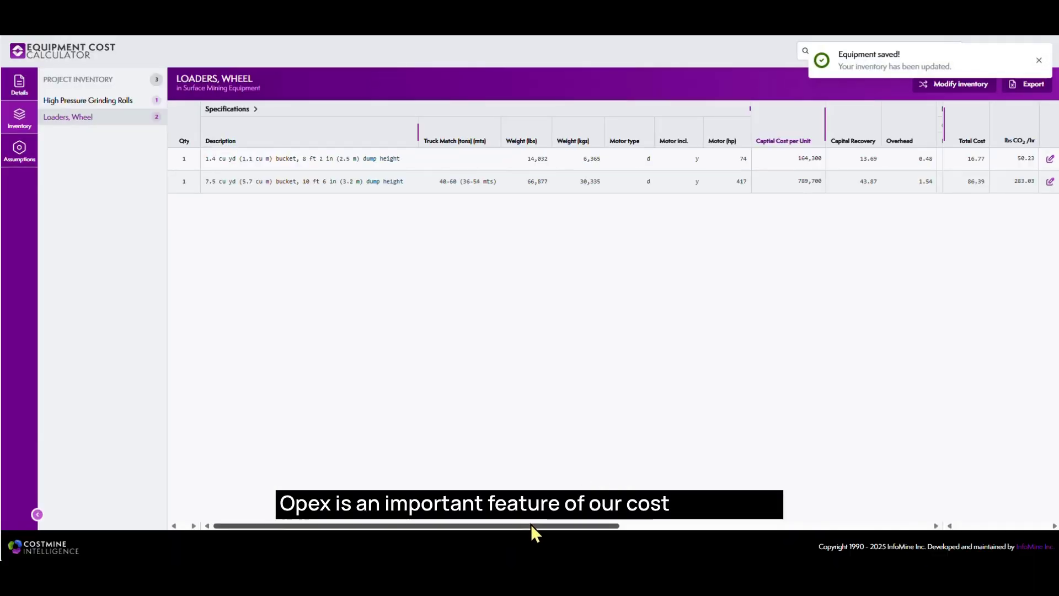
pyautogui.moveTo(531, 524); pyautogui.dragTo(722, 525)
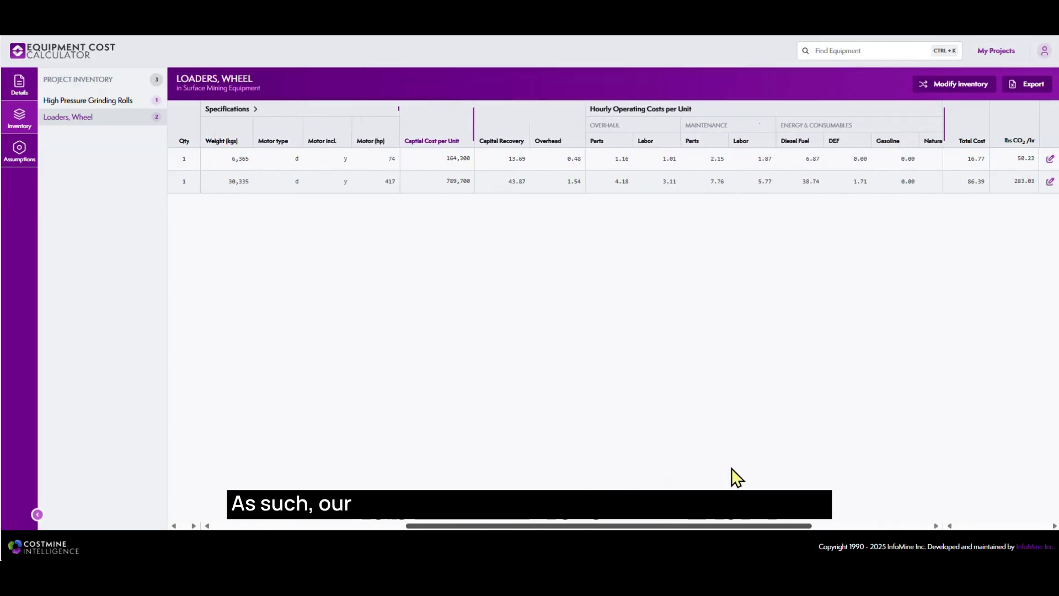
pyautogui.moveTo(731, 470); pyautogui.dragTo(861, 452)
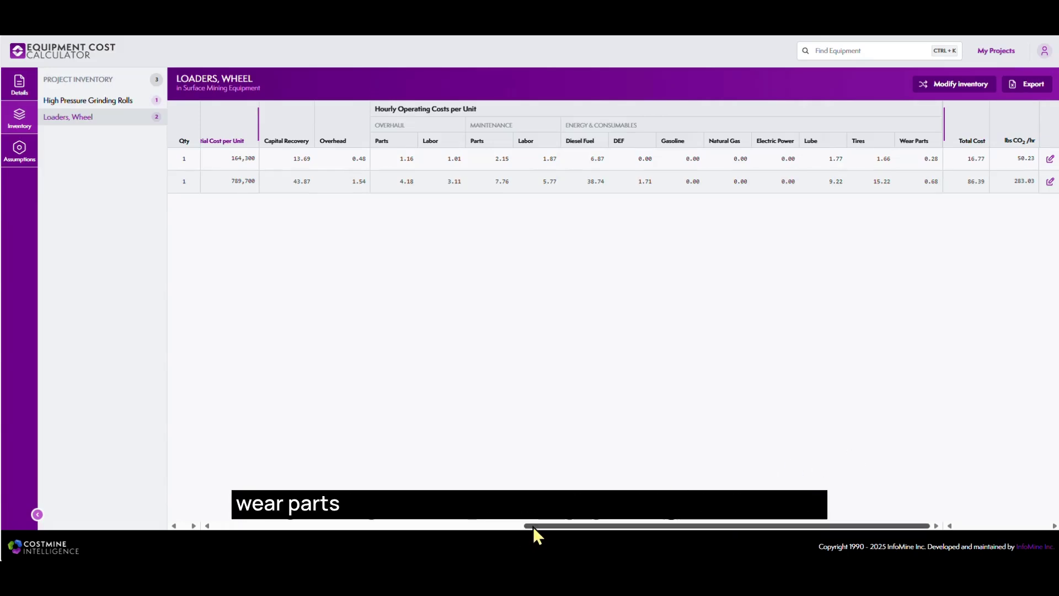
pyautogui.moveTo(533, 527); pyautogui.dragTo(215, 524)
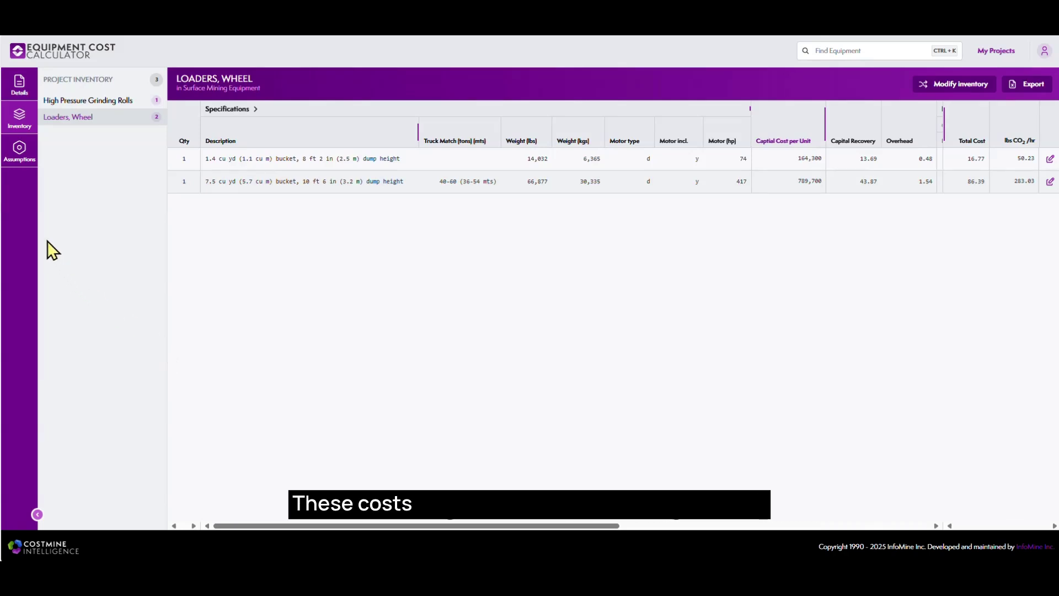
# - Re-save the Unit Costs assumptions unchanged and dismiss the 'Unit Costs updated' notice
pyautogui.click(13, 163)
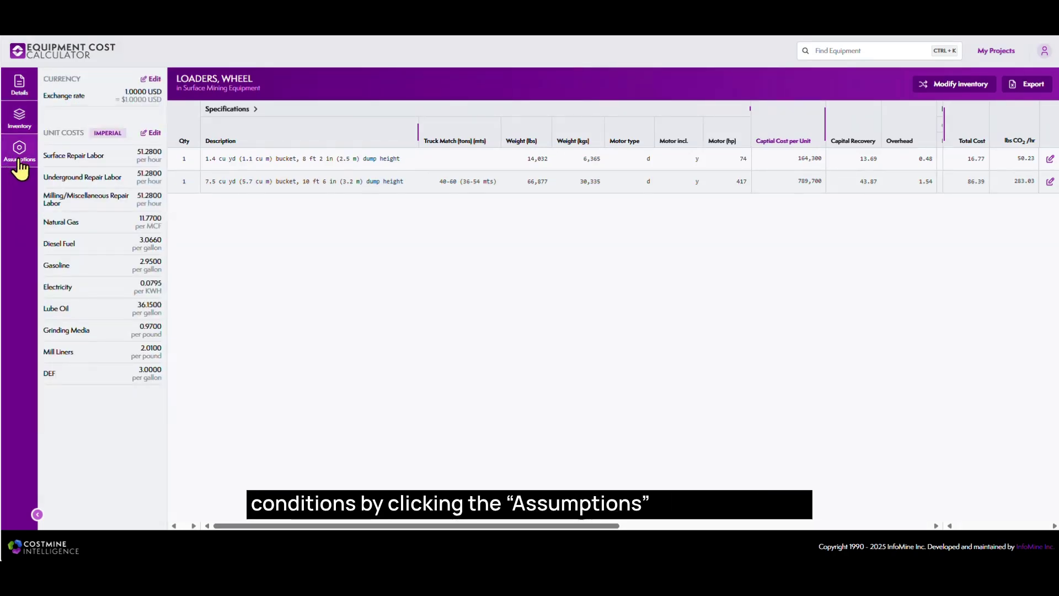
pyautogui.click(151, 133)
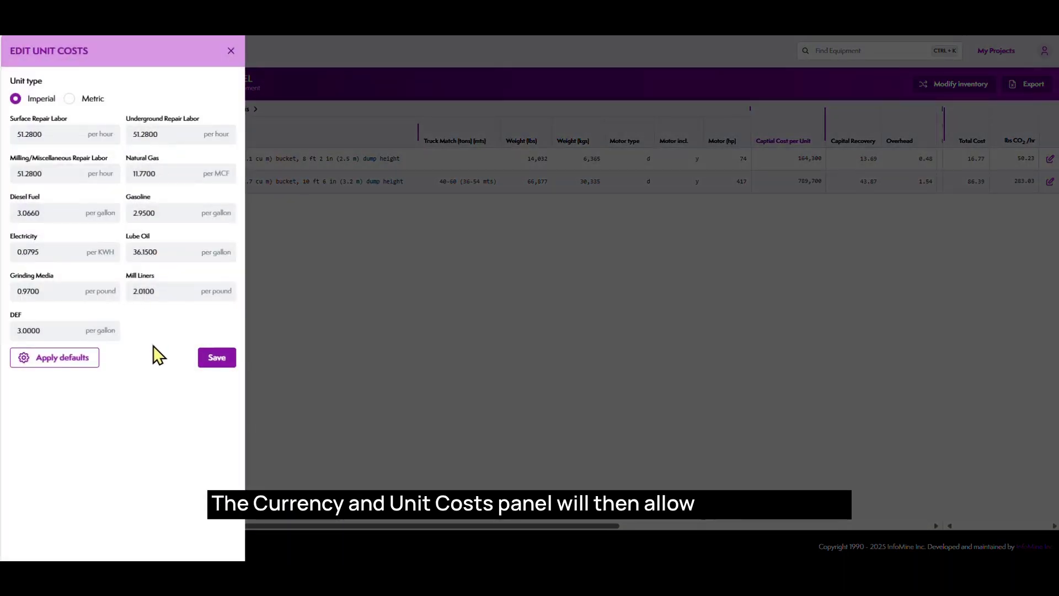
pyautogui.click(204, 359)
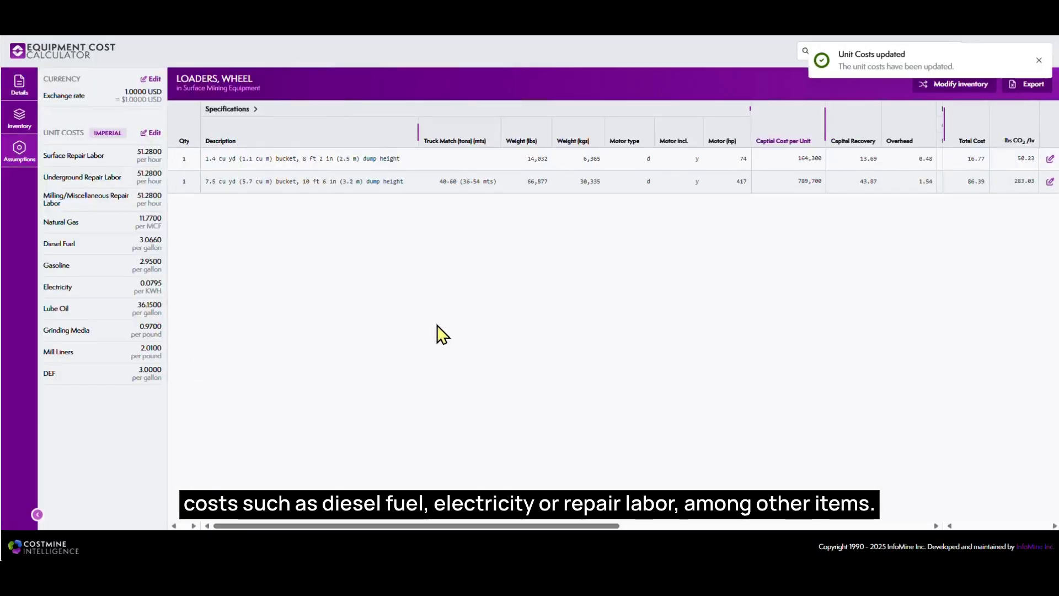
pyautogui.click(1038, 60)
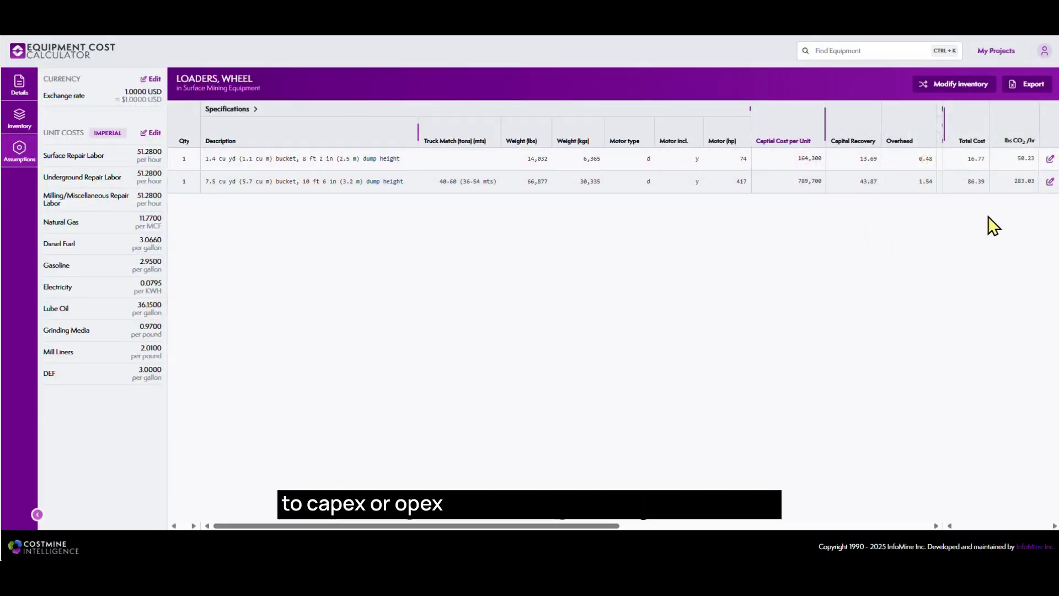
# - Apply a Tires cost factor of 1.2 to the 7.5 cu yd loader
pyautogui.click(1050, 182)
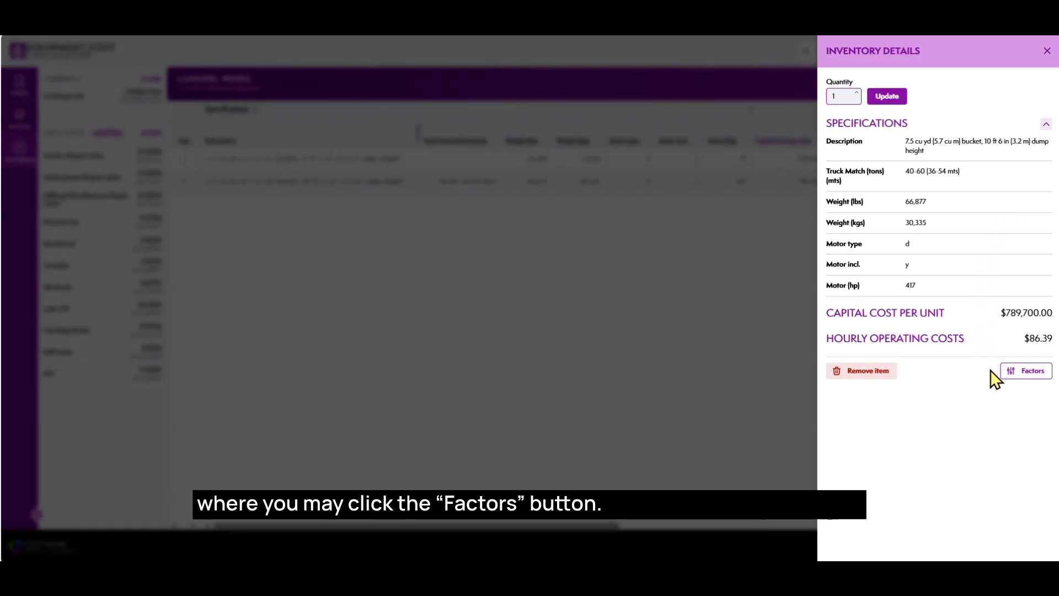
pyautogui.click(1011, 372)
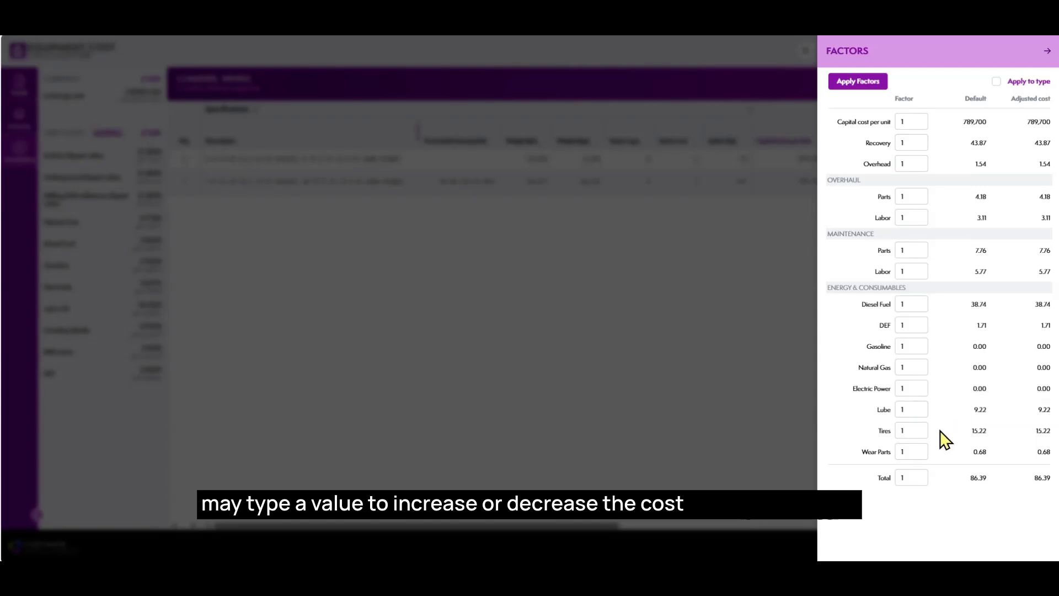
pyautogui.click(918, 431)
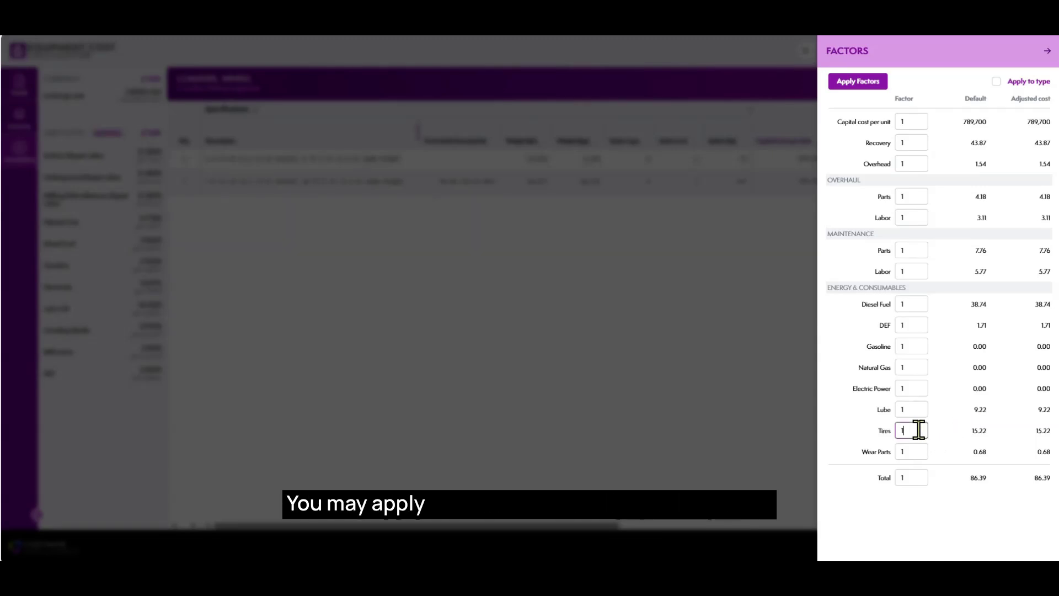
pyautogui.write('.2')
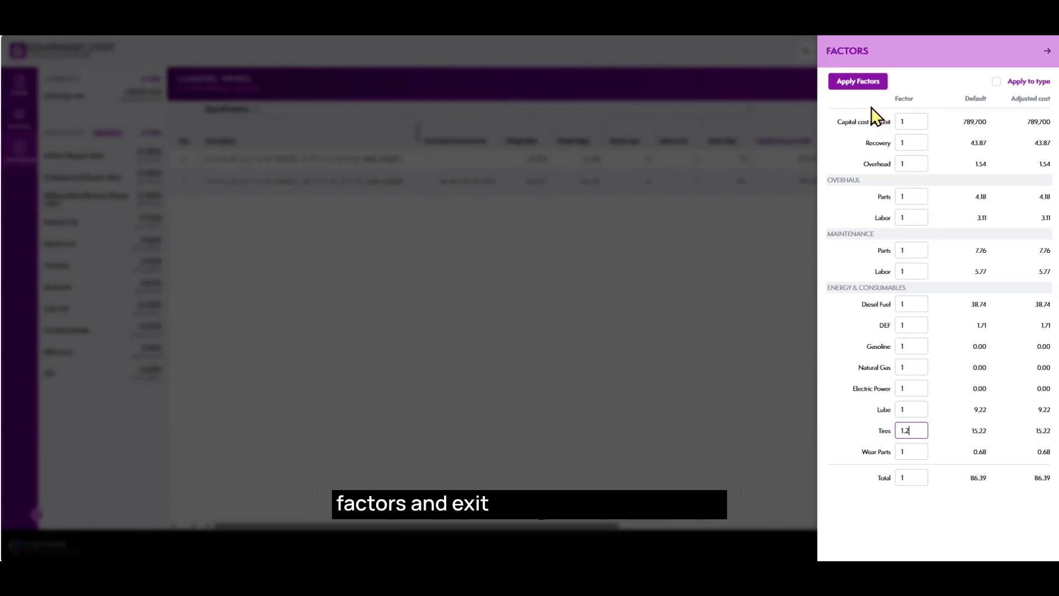
pyautogui.click(860, 84)
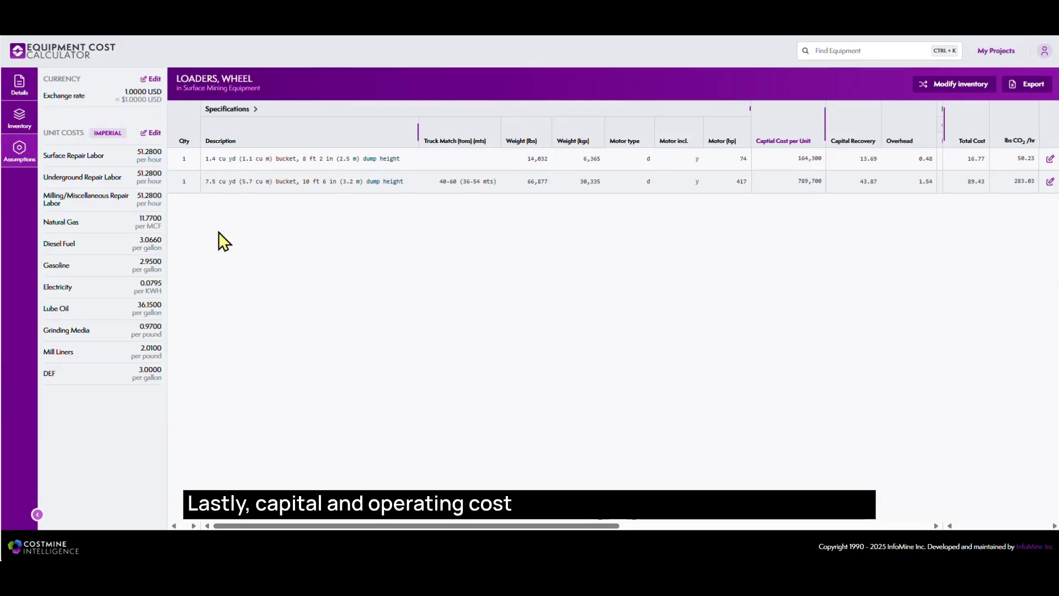
# - View the ECC Demo Capital Costs Report, then the Operating Costs Report
pyautogui.click(35, 103)
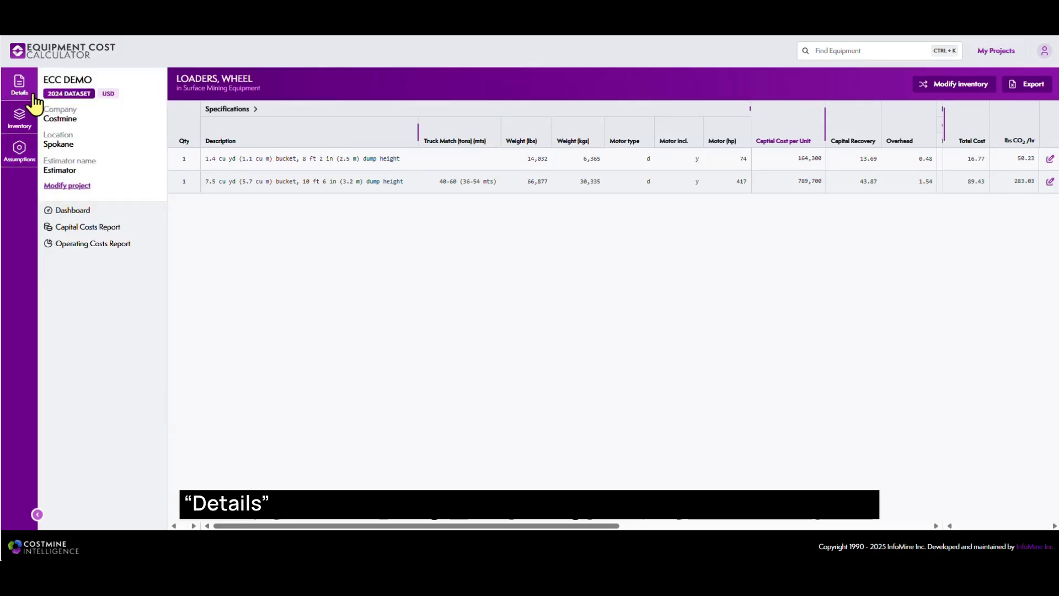
pyautogui.click(83, 225)
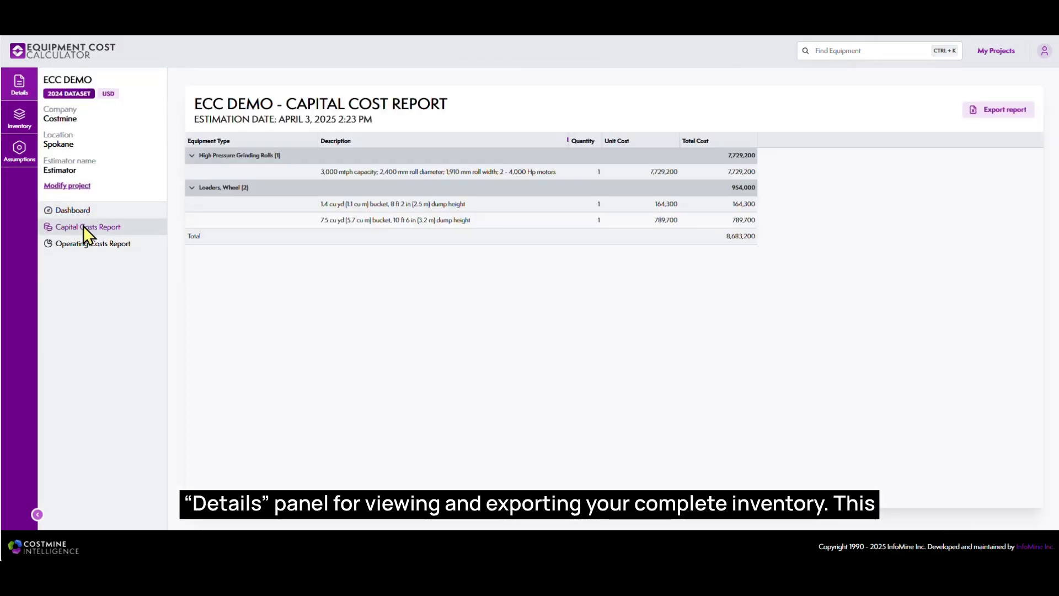
pyautogui.click(80, 243)
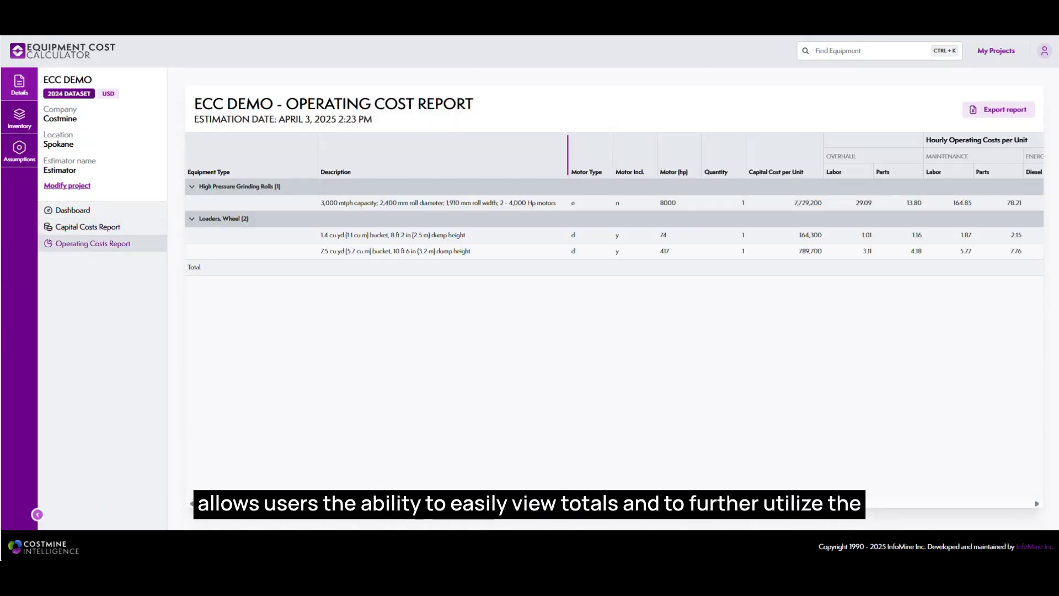
pyautogui.hscroll(1, 612, 216)
pyautogui.hscroll(3, 612, 215)
pyautogui.hscroll(3, 612, 215)
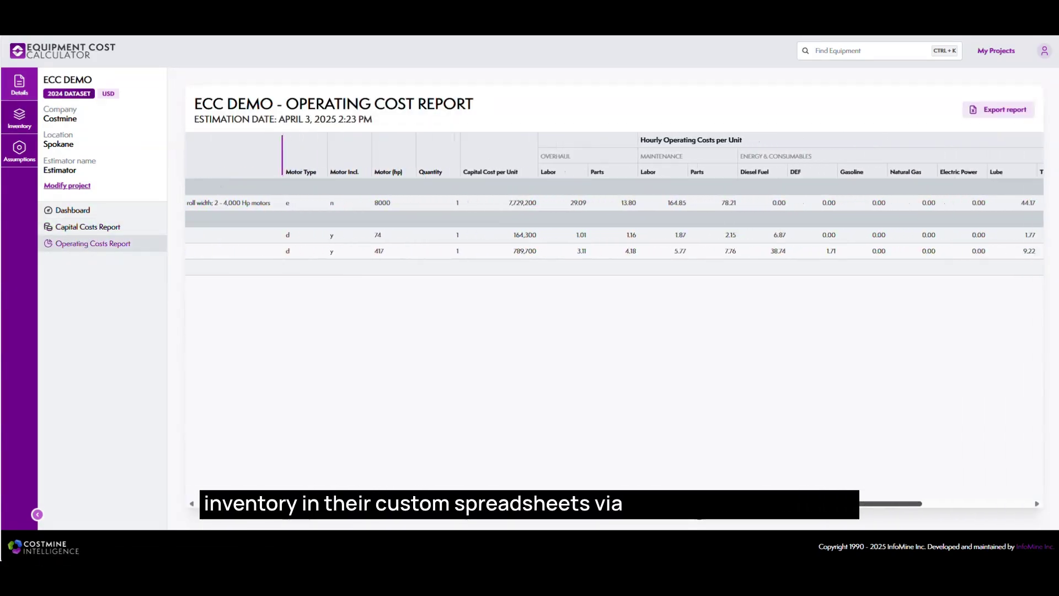
pyautogui.hscroll(4, 637, 485)
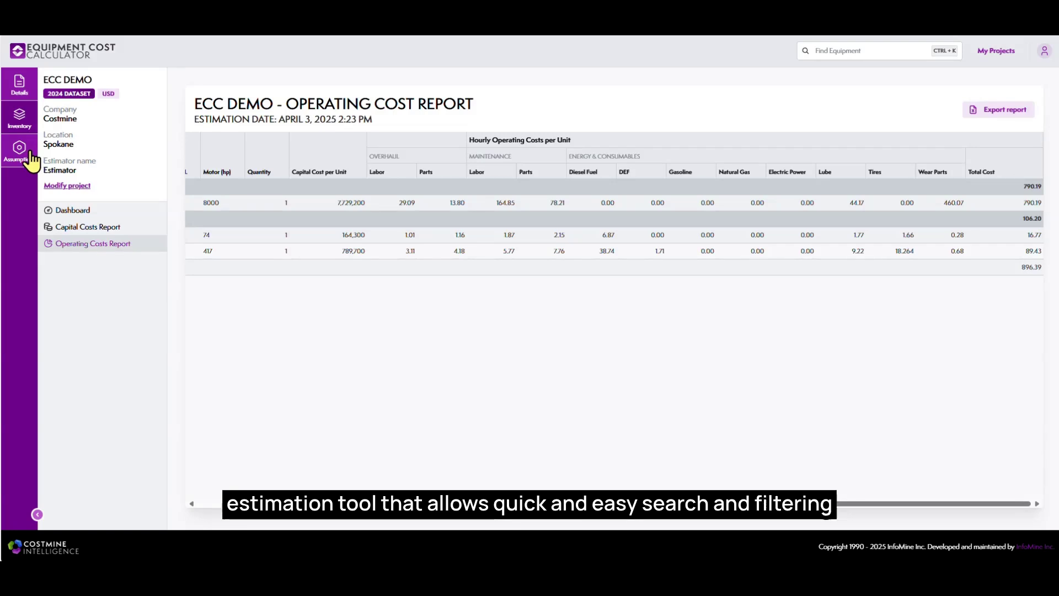
# - Return to the ECC Demo dashboard showing 3 items and 8,683,200 CAPEX
pyautogui.click(71, 210)
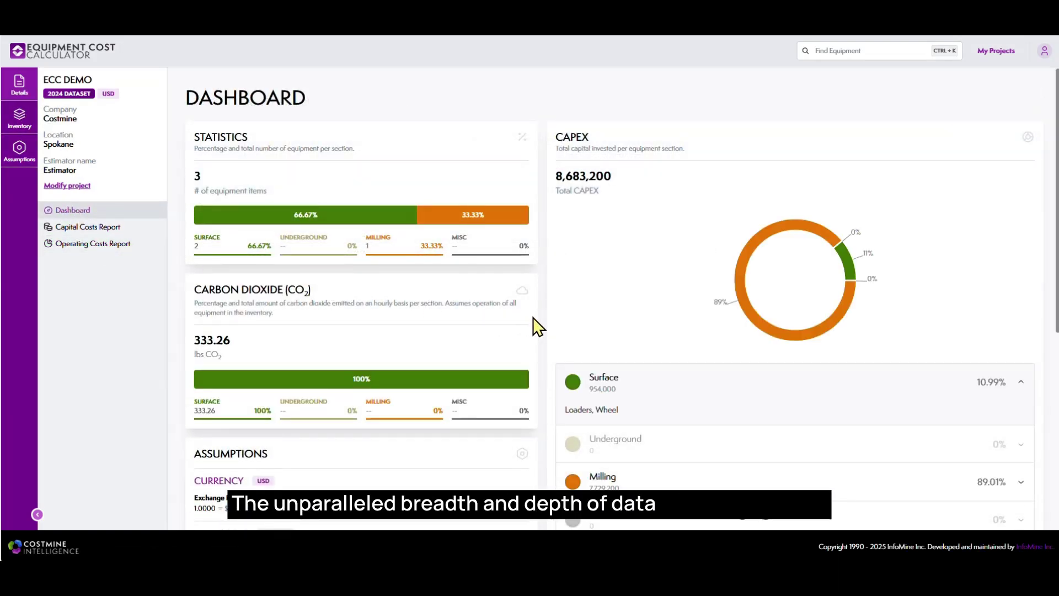
pyautogui.scroll(-2, 538, 317)
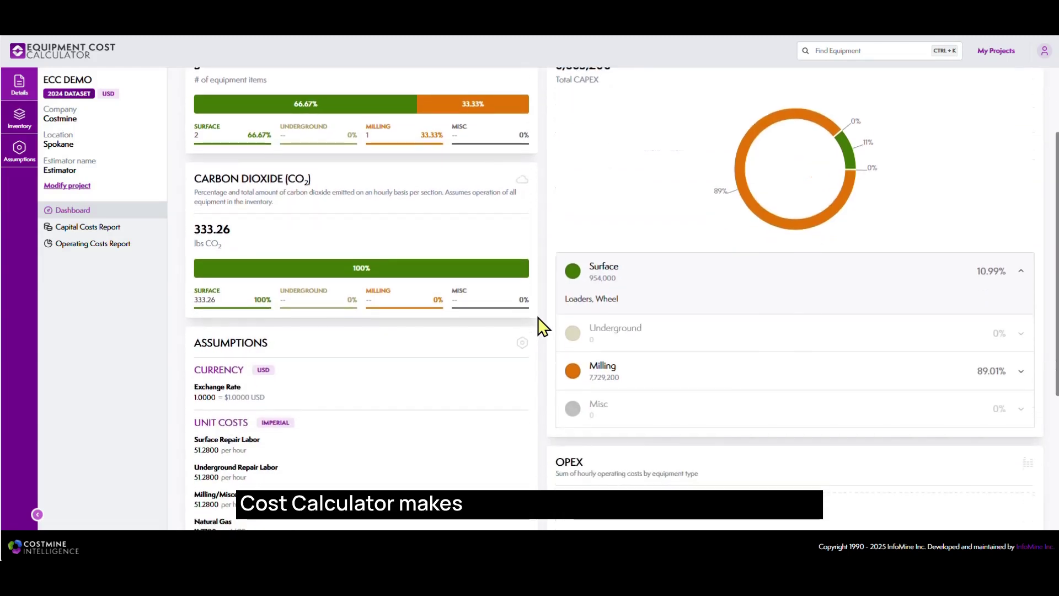
pyautogui.scroll(-4, 538, 323)
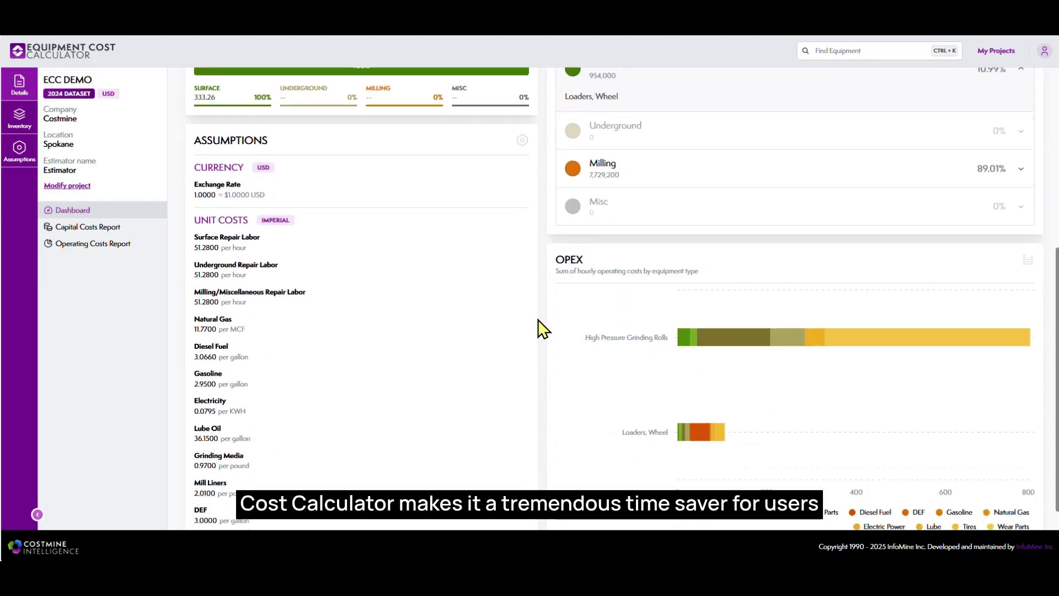
pyautogui.scroll(-1, 539, 320)
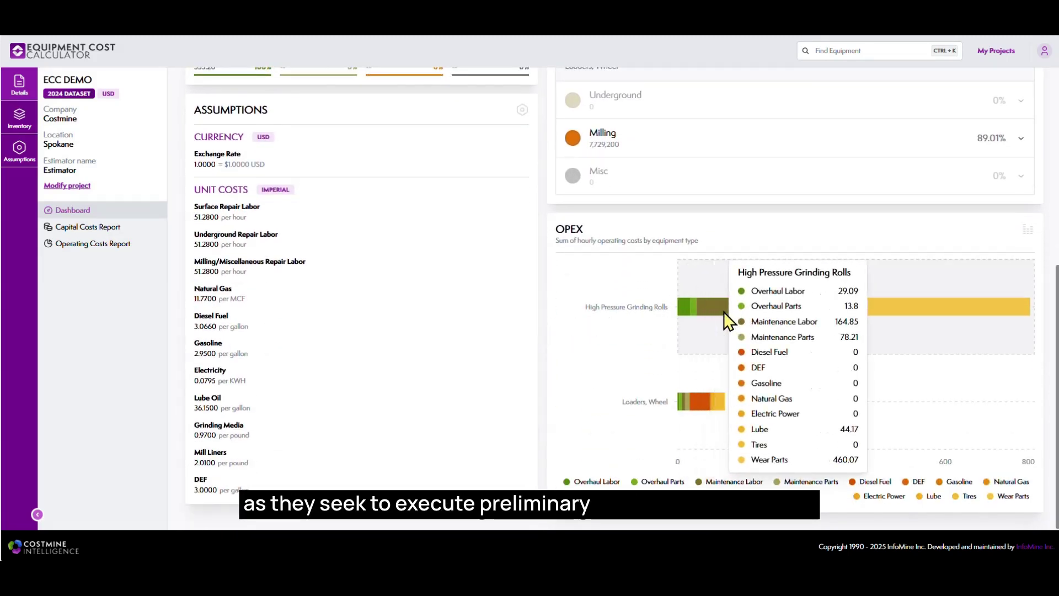